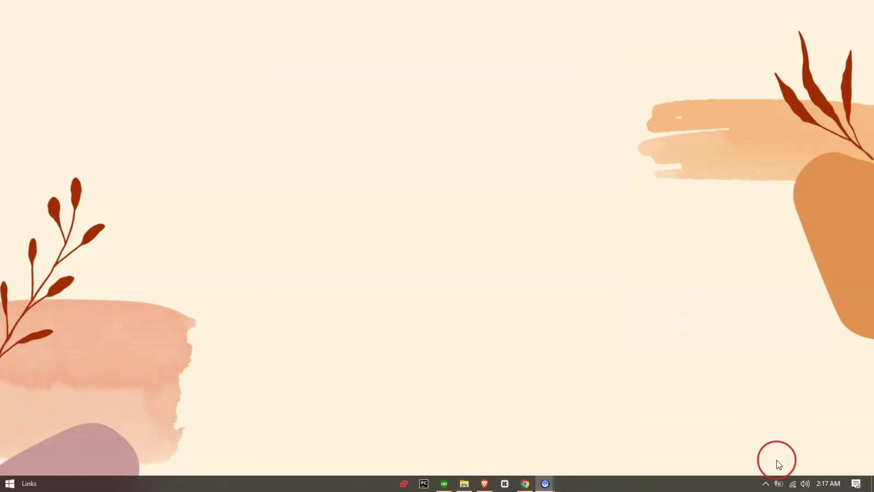
Step: Switch Focus Bear into Geek Mode from the tray quick panel
{"action": "left_click", "coordinate": [766, 483]}
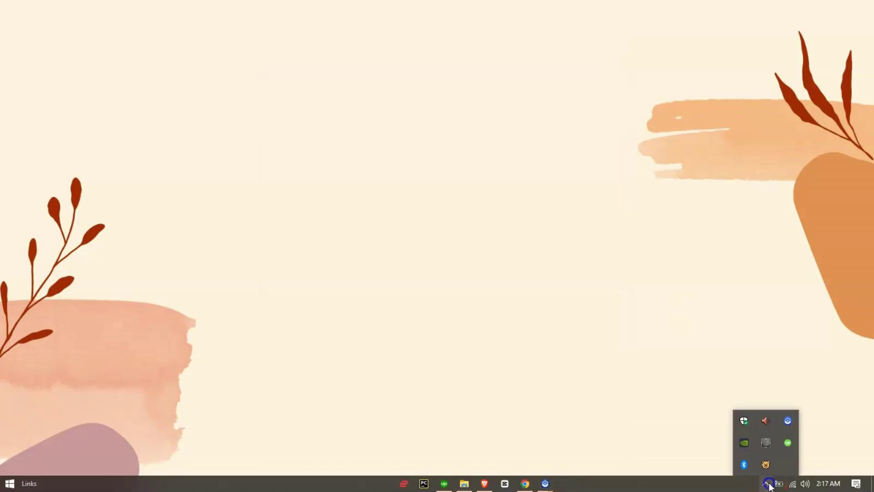
{"action": "left_click", "coordinate": [773, 465]}
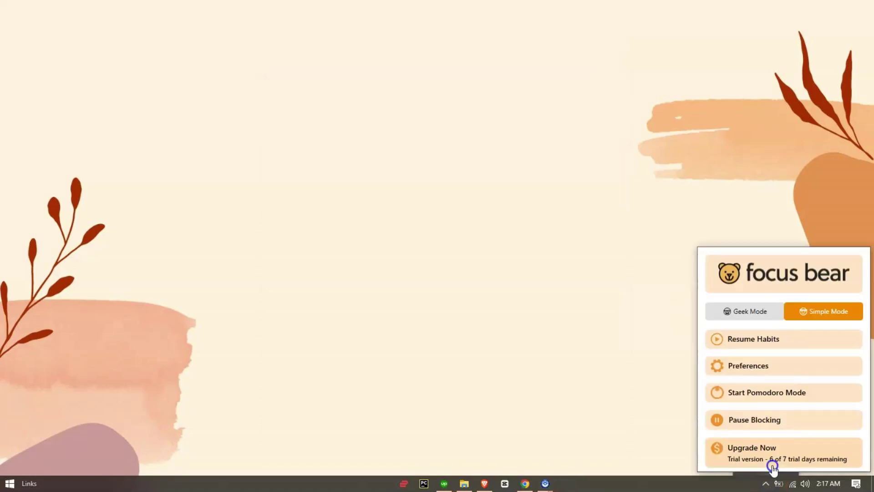
{"action": "left_click", "coordinate": [731, 311]}
{"action": "left_click", "coordinate": [437, 288]}
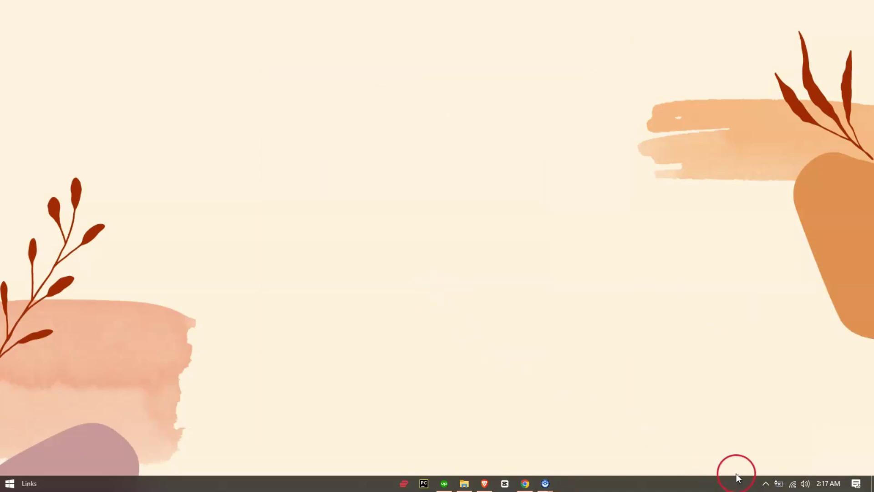
Step: Enable the Focus Bear Time Tracker in Preferences' Advanced settings
{"action": "left_click", "coordinate": [765, 486]}
{"action": "left_click", "coordinate": [767, 463]}
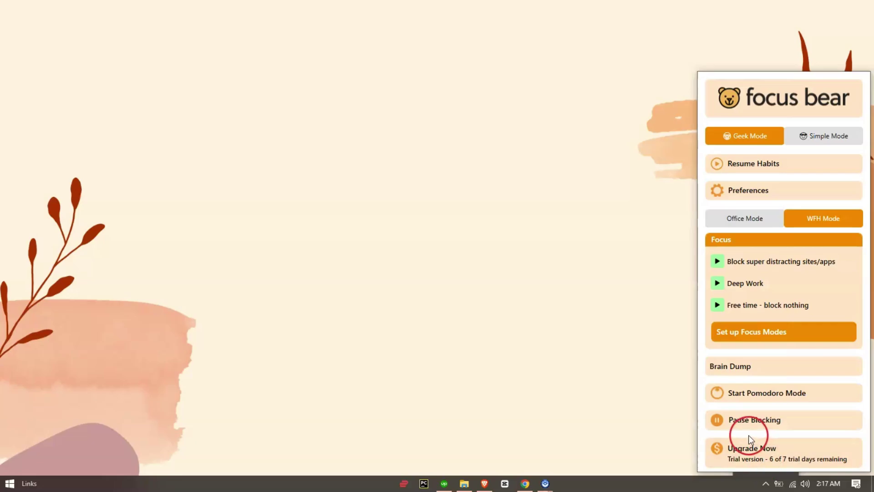
{"action": "left_click", "coordinate": [743, 193]}
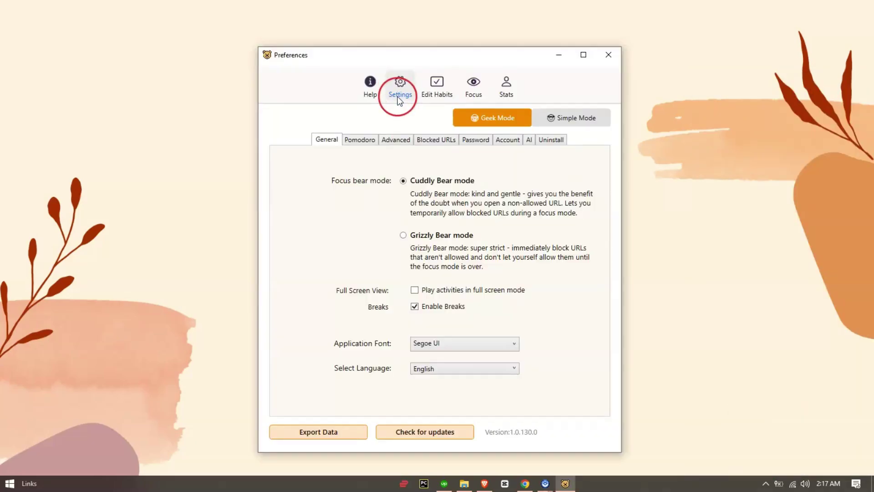
{"action": "left_click", "coordinate": [400, 141]}
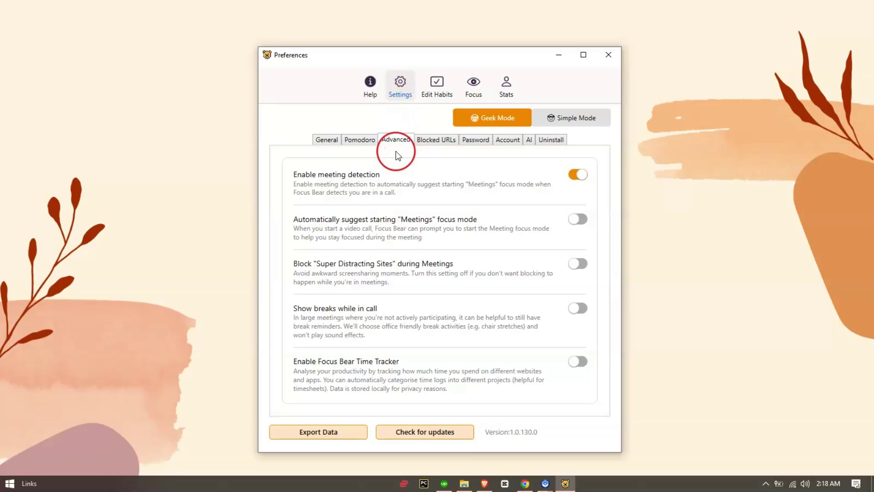
{"action": "left_click", "coordinate": [578, 364]}
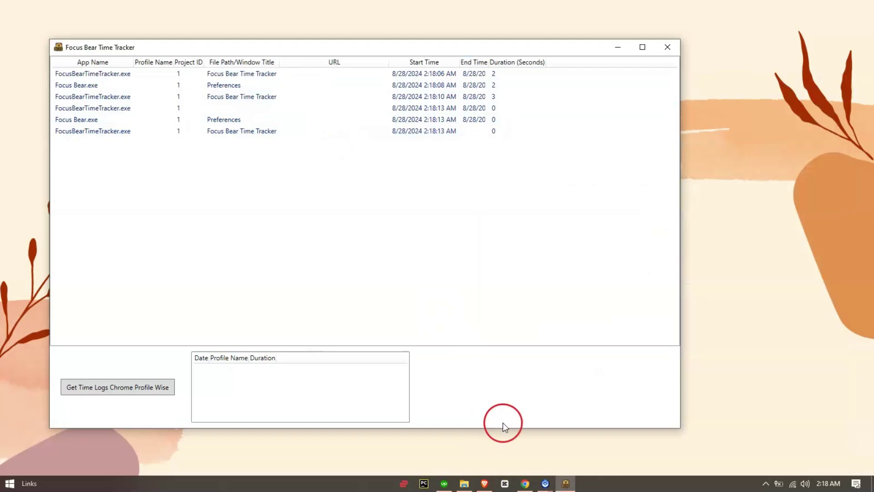
Step: Visit the focusbear.io blog in Brave, then minimize the browser
{"action": "left_click", "coordinate": [484, 483]}
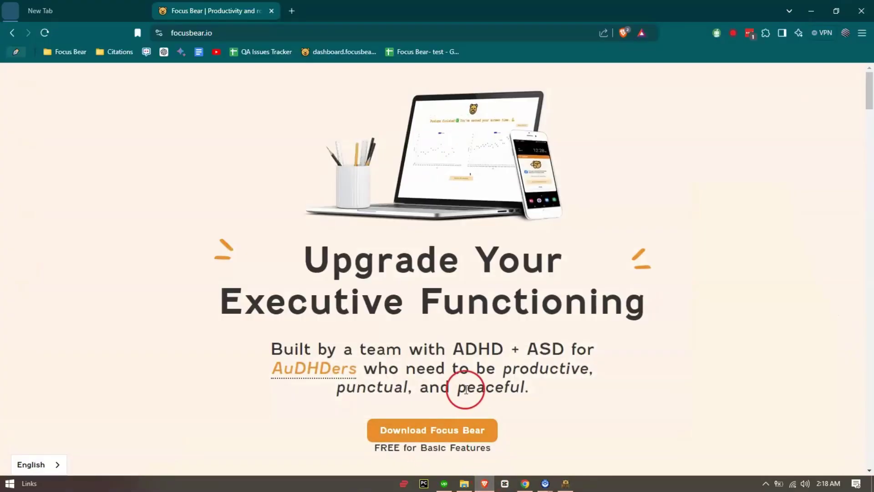
{"action": "scroll", "coordinate": [465, 385], "scroll_direction": "down", "scroll_amount": 3}
{"action": "scroll", "coordinate": [462, 393], "scroll_direction": "down", "scroll_amount": 2}
{"action": "scroll", "coordinate": [463, 393], "scroll_direction": "up", "scroll_amount": 5}
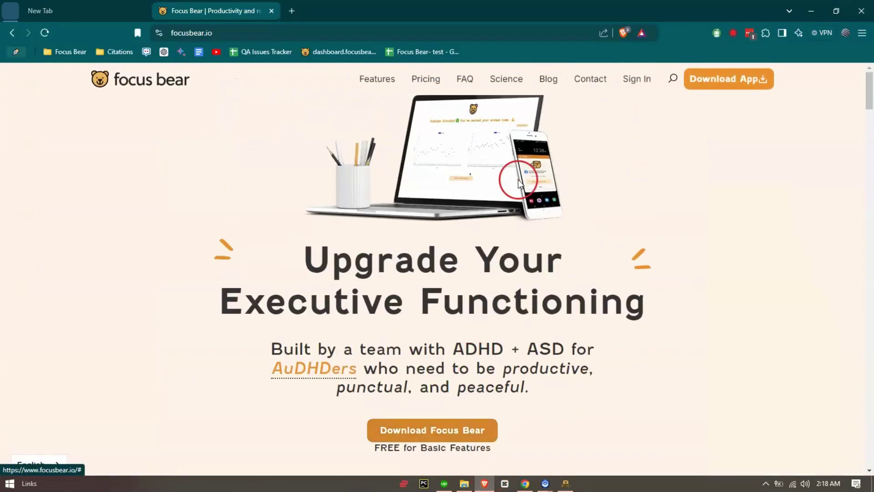
{"action": "left_click", "coordinate": [549, 80]}
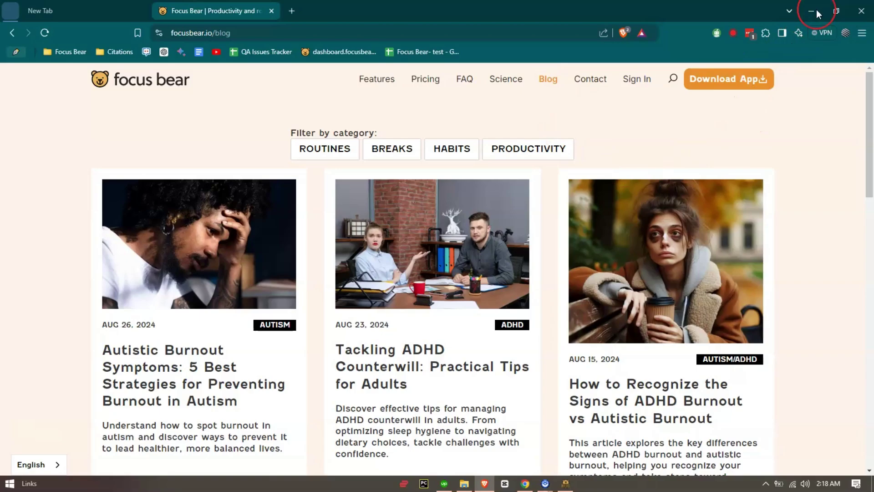
{"action": "left_click", "coordinate": [811, 13]}
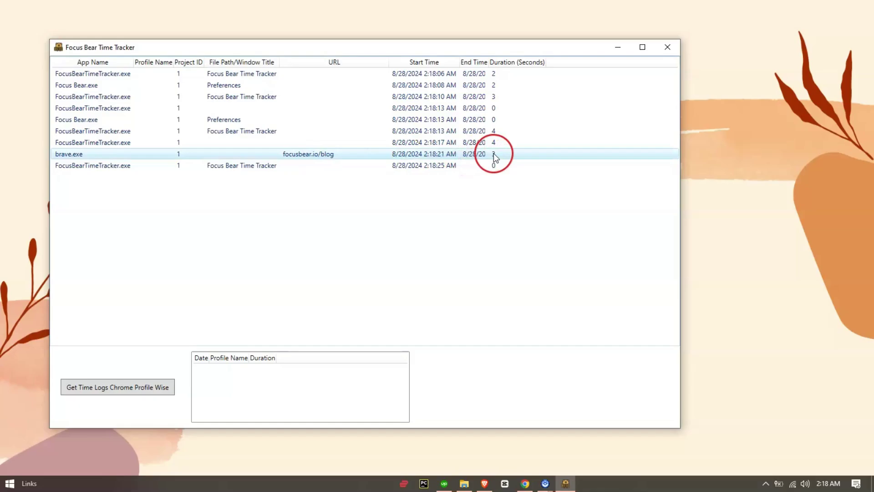
Step: Browse from the FOCUS BEAR folder into test and back, then minimize Explorer
{"action": "left_click", "coordinate": [82, 155]}
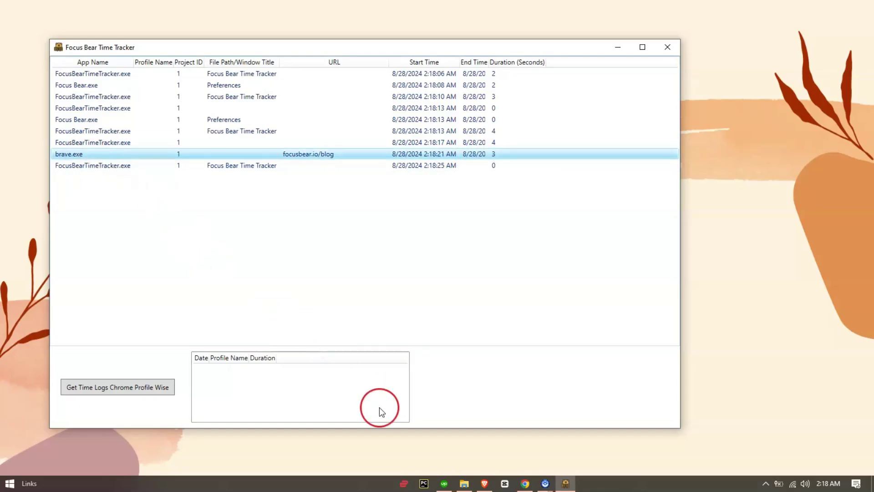
{"action": "left_click", "coordinate": [464, 485]}
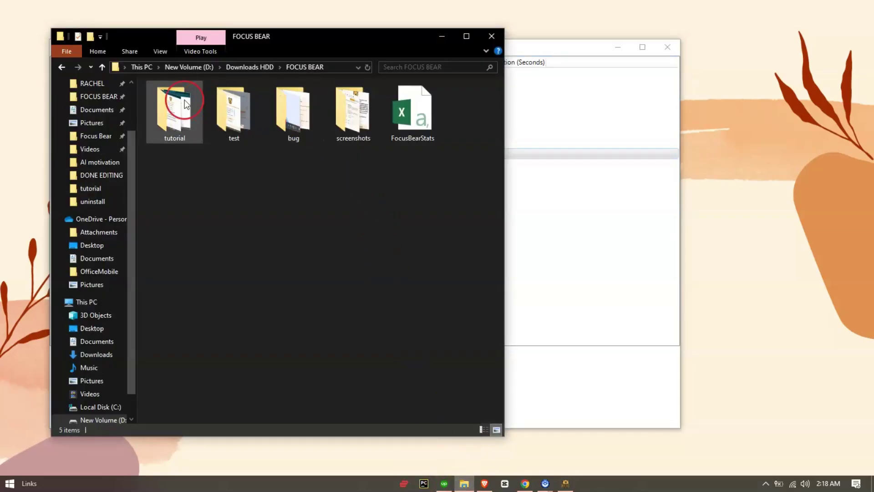
{"action": "double_click", "coordinate": [234, 116]}
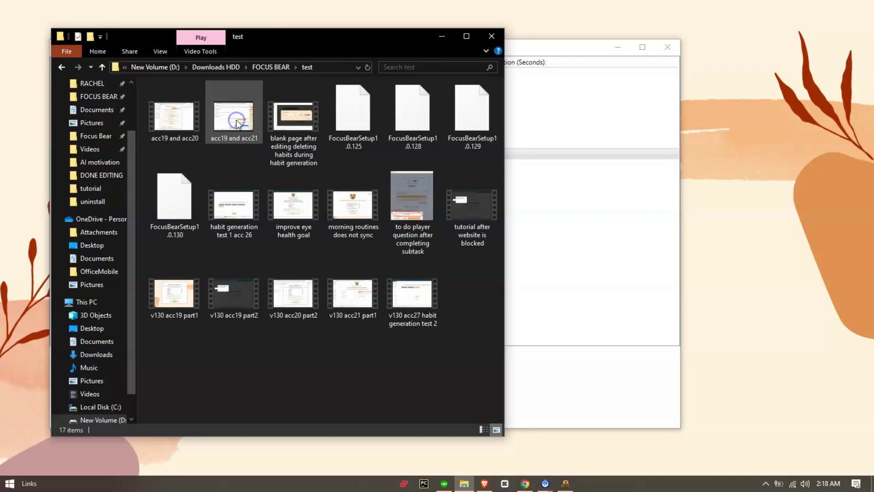
{"action": "left_click", "coordinate": [279, 68]}
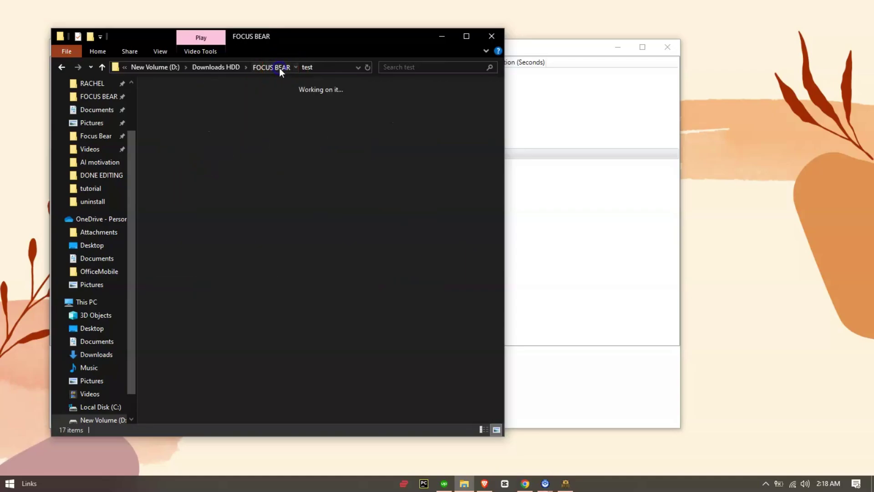
{"action": "left_click", "coordinate": [440, 36]}
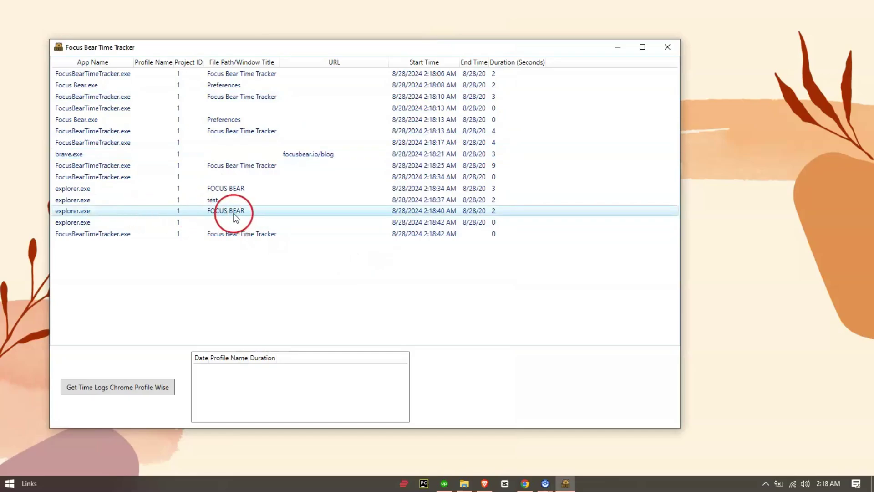
Step: Use a Chrome profile, then fetch the tracker's time logs grouped by Chrome profile
{"action": "left_click", "coordinate": [215, 200]}
{"action": "left_click", "coordinate": [525, 483]}
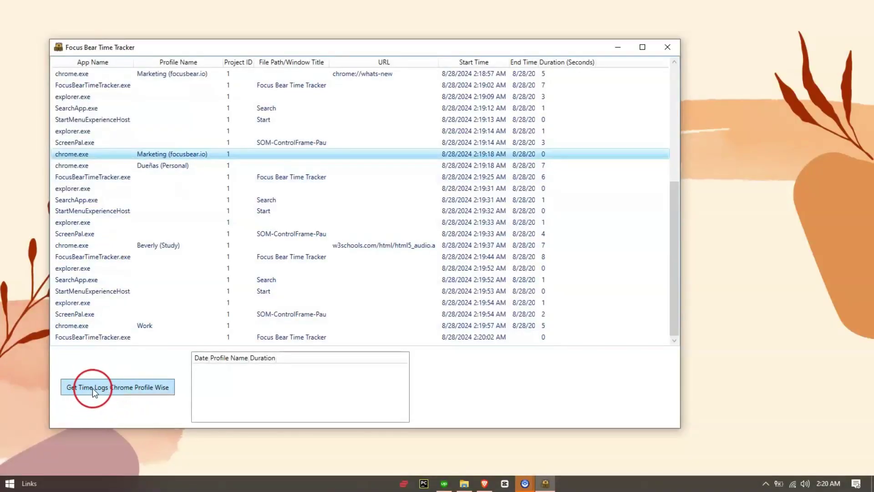
{"action": "left_click", "coordinate": [86, 388]}
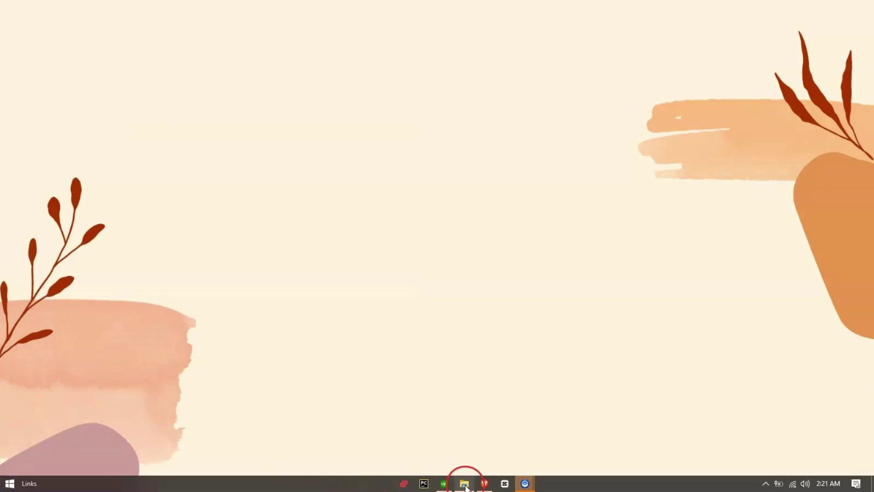
Step: Browse to C:\Program Files (x86)\Focus Bear\FocusBearTimeTracker in File Explorer
{"action": "left_click", "coordinate": [465, 485]}
{"action": "left_click", "coordinate": [238, 191]}
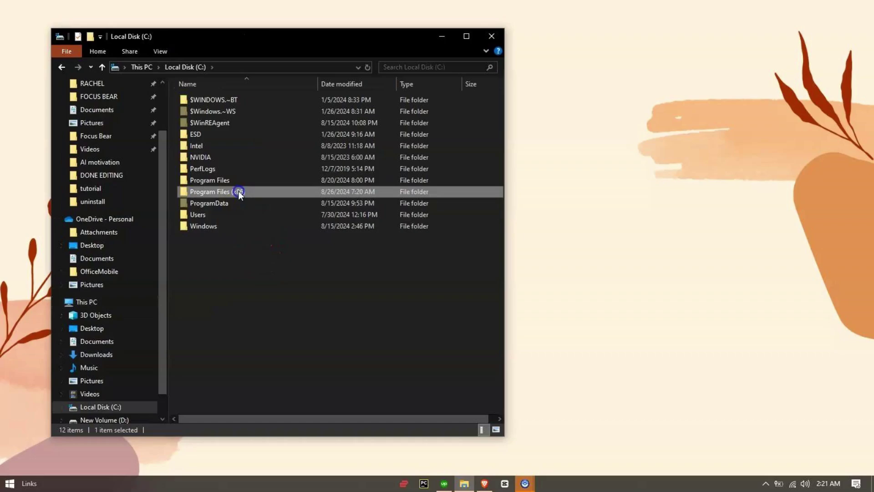
{"action": "double_click", "coordinate": [239, 191]}
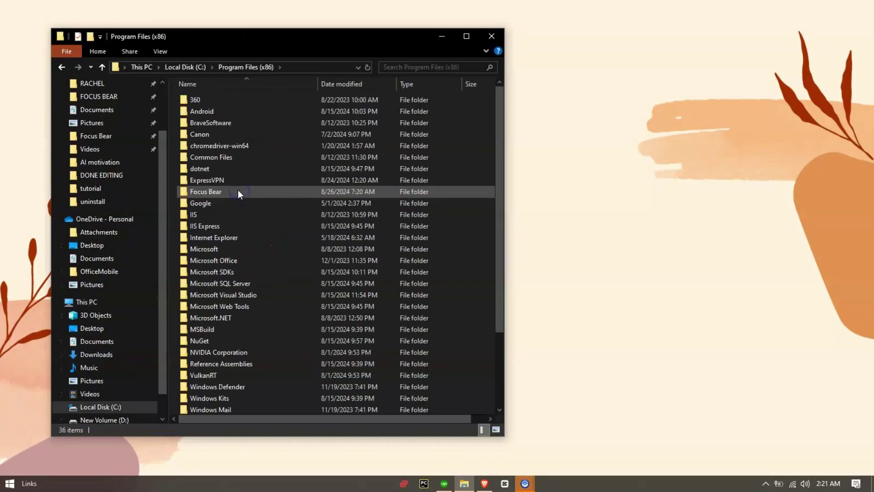
{"action": "left_click", "coordinate": [219, 192]}
{"action": "double_click", "coordinate": [219, 191]}
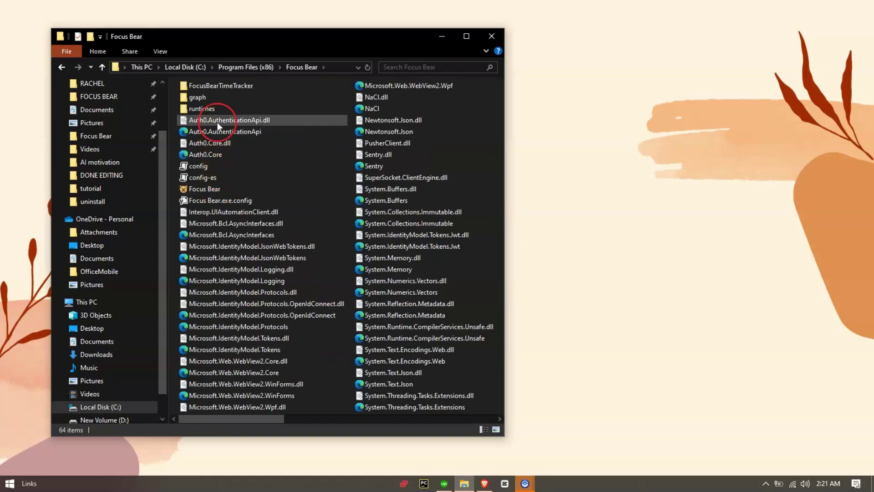
{"action": "left_click", "coordinate": [215, 86]}
{"action": "double_click", "coordinate": [215, 84]}
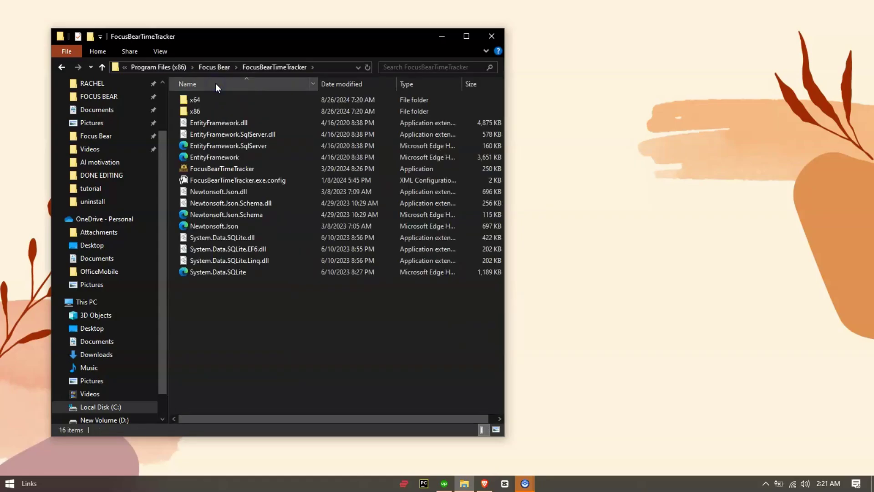
Step: Bring up the context menu for the FocusBearTimeTracker application
{"action": "left_click", "coordinate": [224, 169]}
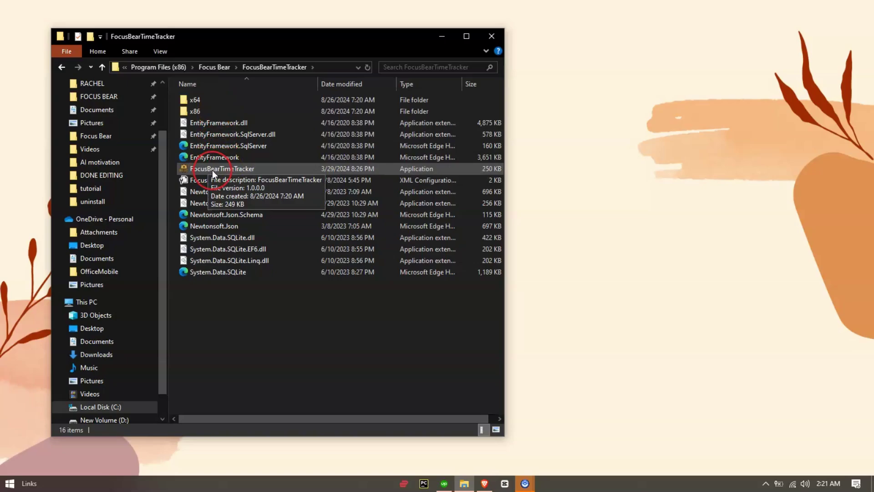
{"action": "left_click", "coordinate": [212, 166]}
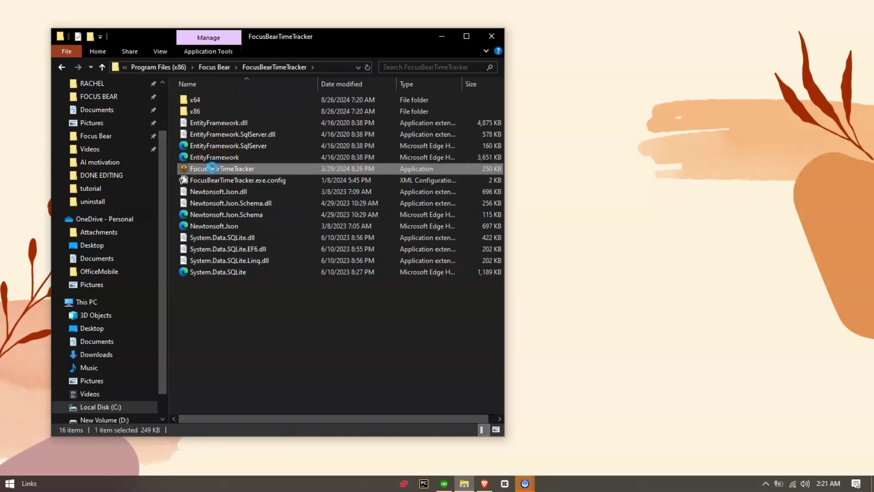
{"action": "right_click", "coordinate": [211, 168]}
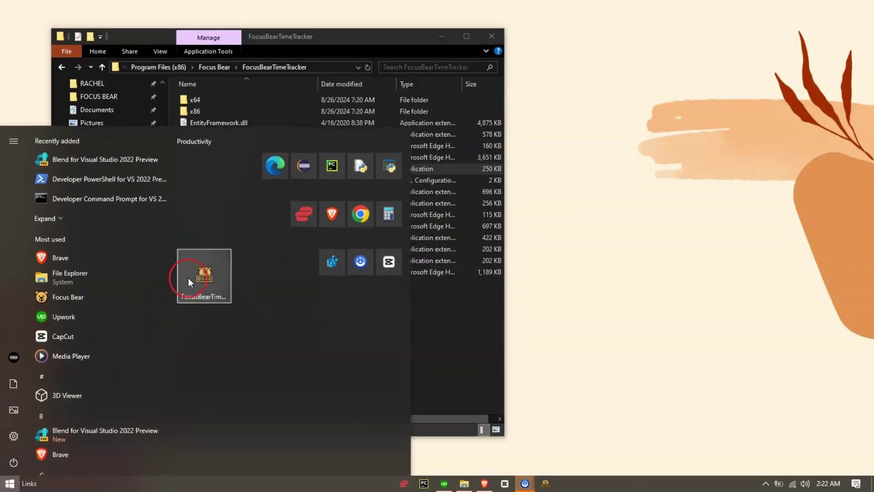
Step: Relaunch the Time Tracker from its Start tile and refresh the per-Chrome-profile logs
{"action": "left_click", "coordinate": [191, 280]}
{"action": "left_click", "coordinate": [200, 387]}
{"action": "left_click", "coordinate": [384, 421]}
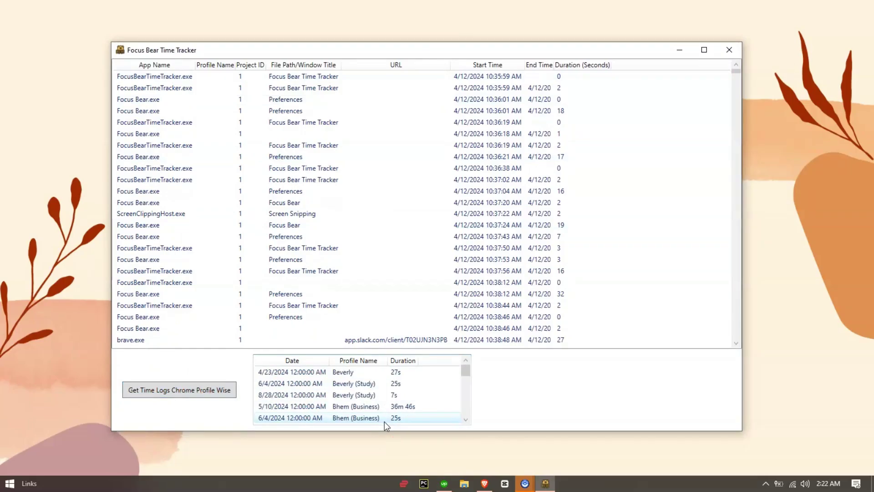
{"action": "scroll", "coordinate": [385, 422], "scroll_direction": "down", "scroll_amount": 5}
{"action": "scroll", "coordinate": [385, 421], "scroll_direction": "down", "scroll_amount": 3}
{"action": "left_click", "coordinate": [214, 404]}
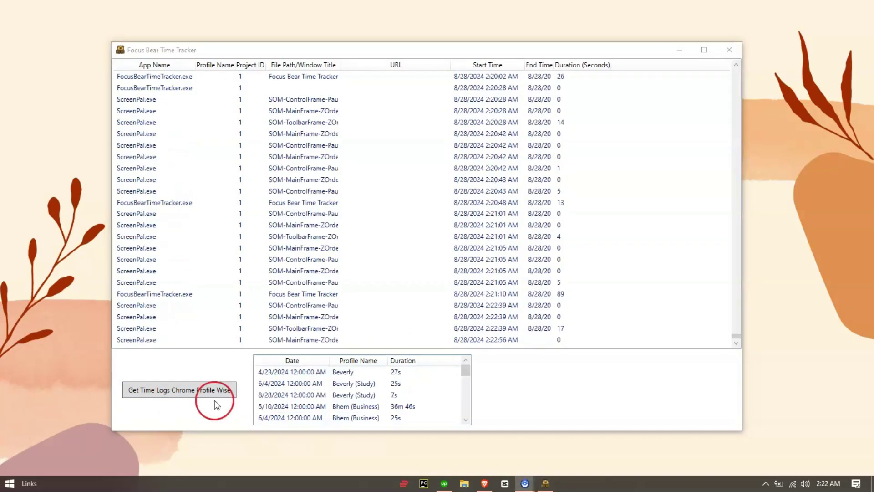